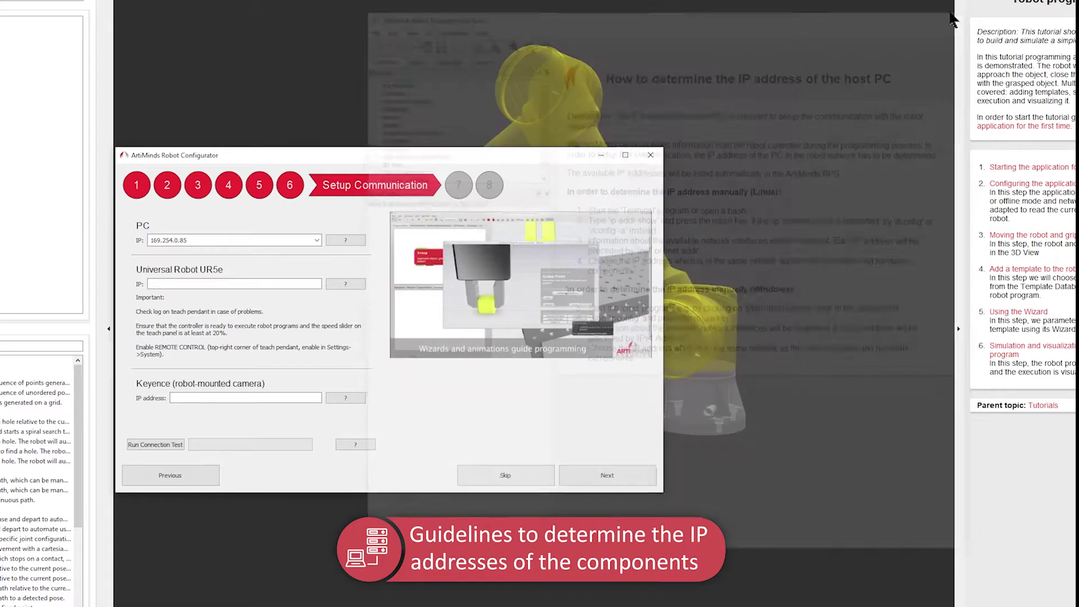
- Consult the help guidelines for determining the IP addresses of the Universal Robot controller and the Keyence camera
click(356, 288)
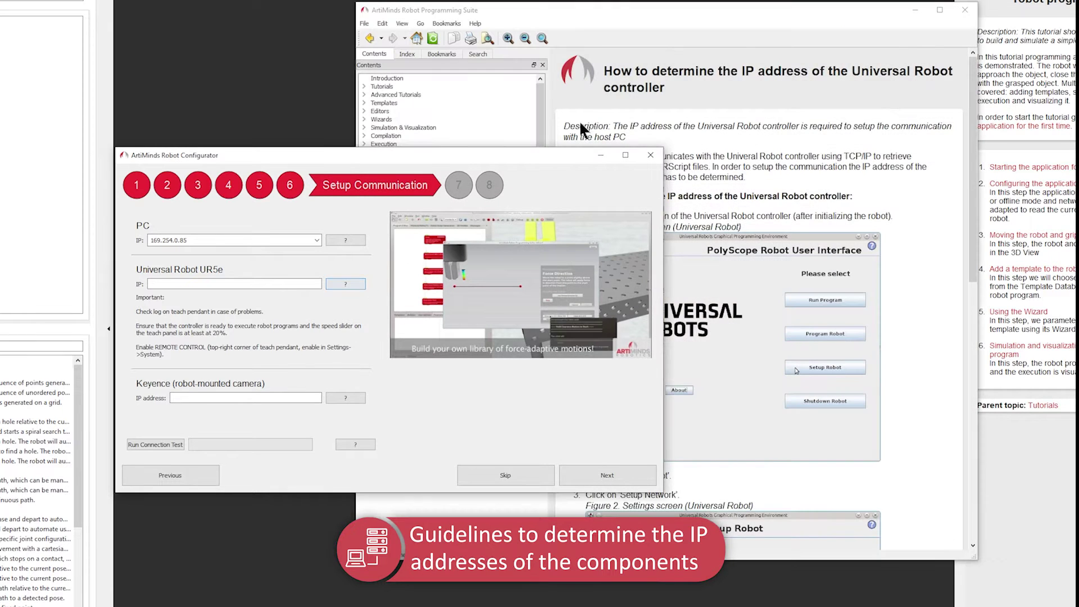
click(697, 13)
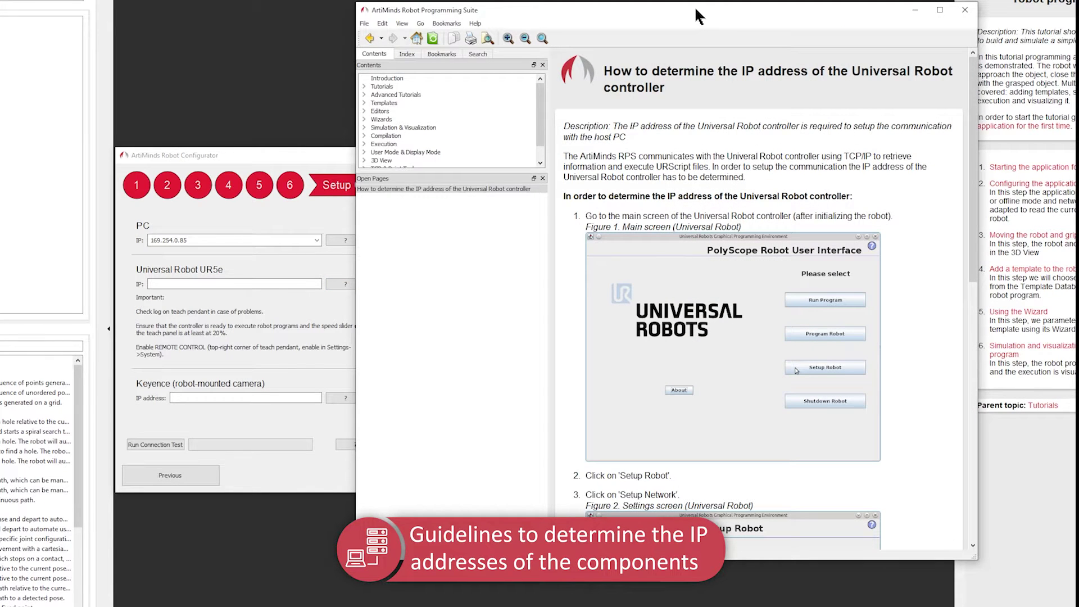
click(965, 10)
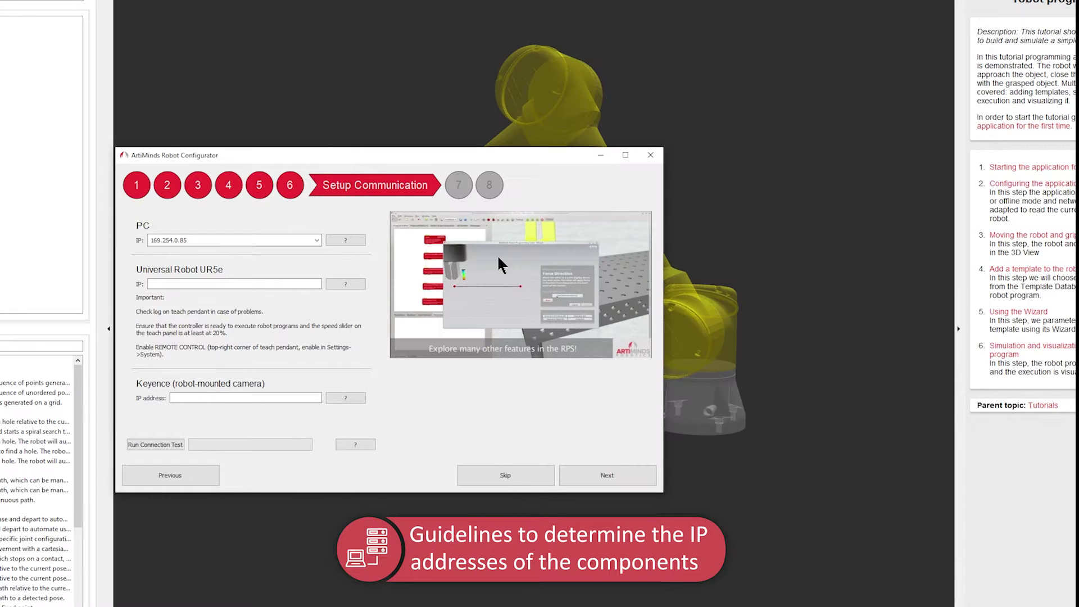
click(336, 399)
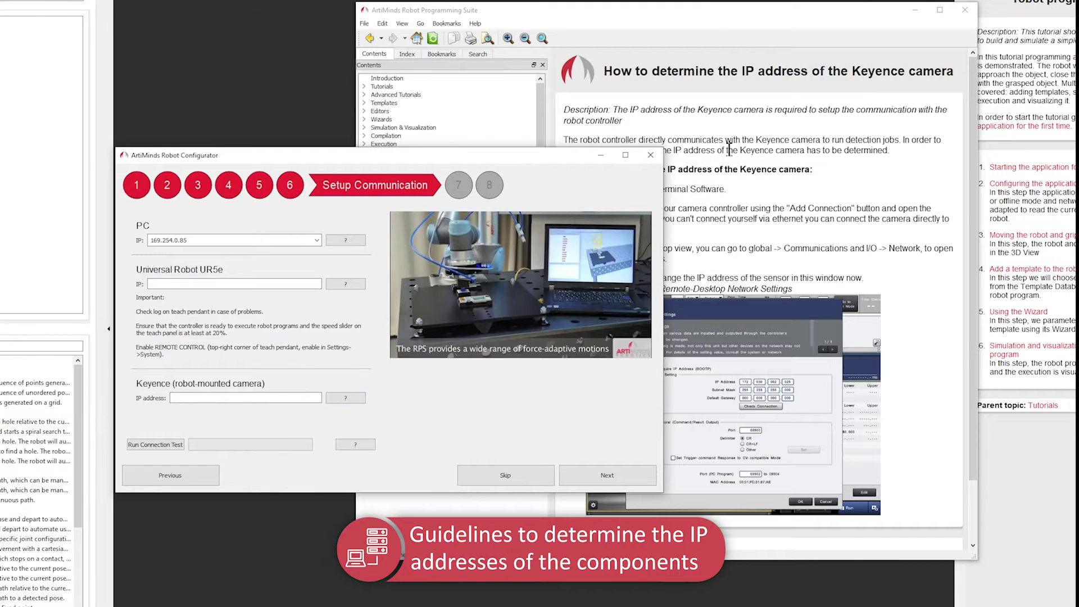
click(713, 6)
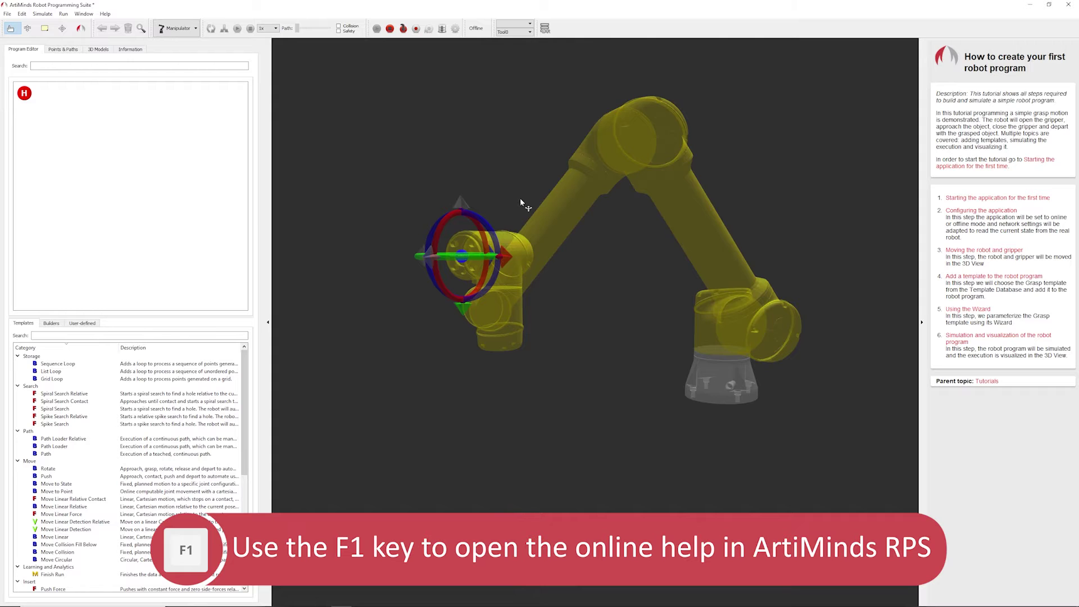
- Look up "sensor" in the online help index and choose the page on calibrating an IFM Sensor O3D camera
key(F1)
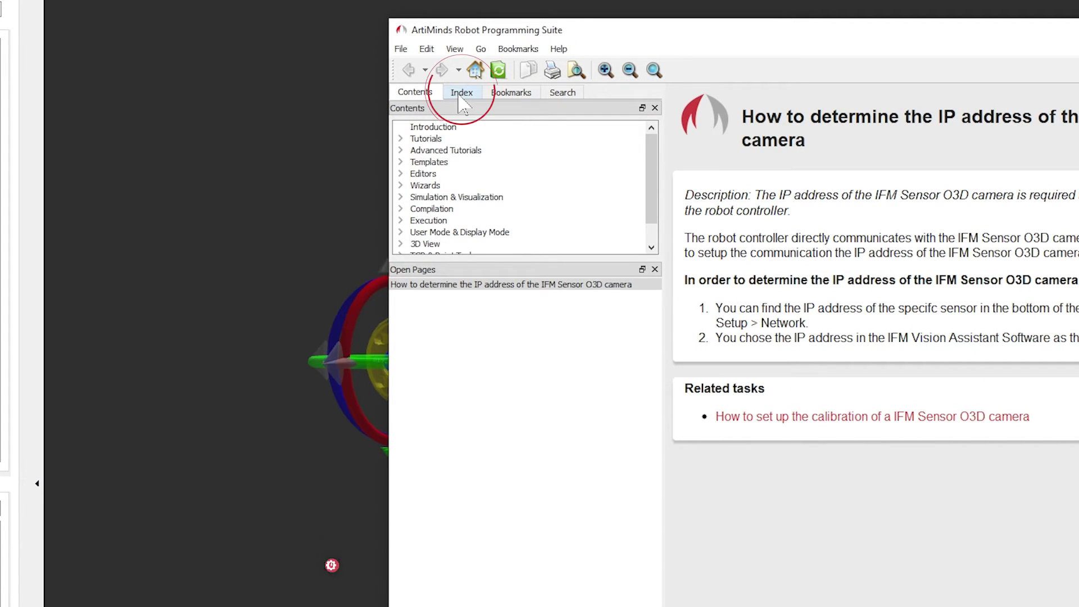
click(460, 94)
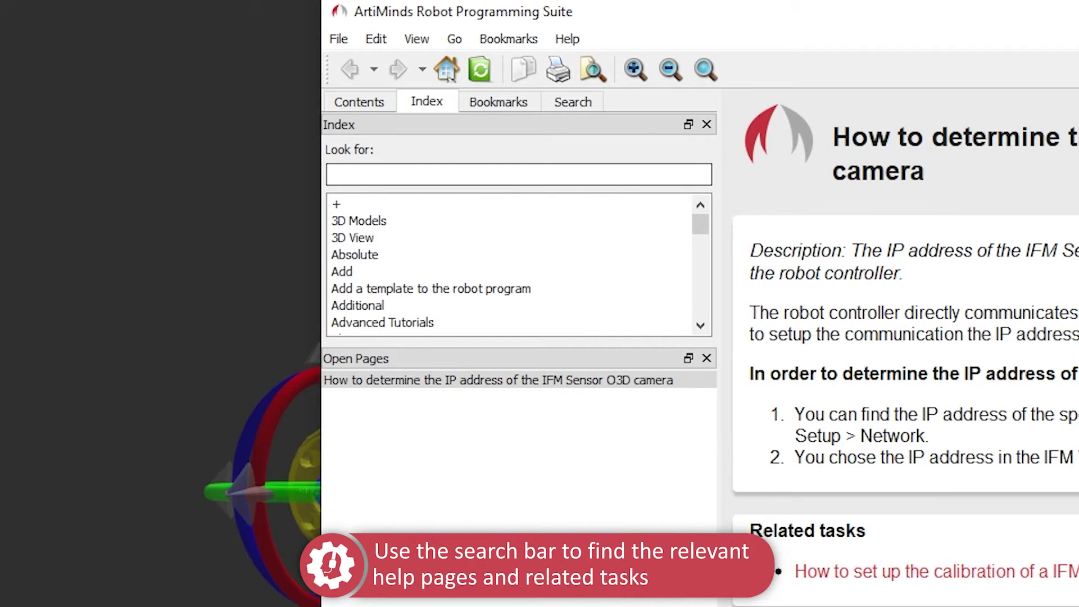
text(sensor)
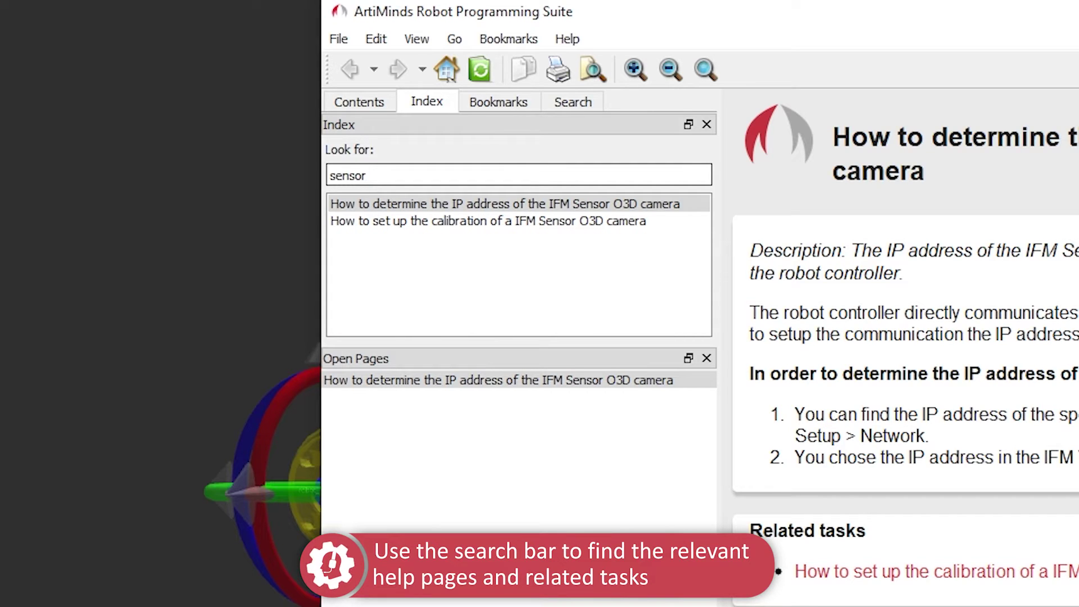
click(410, 221)
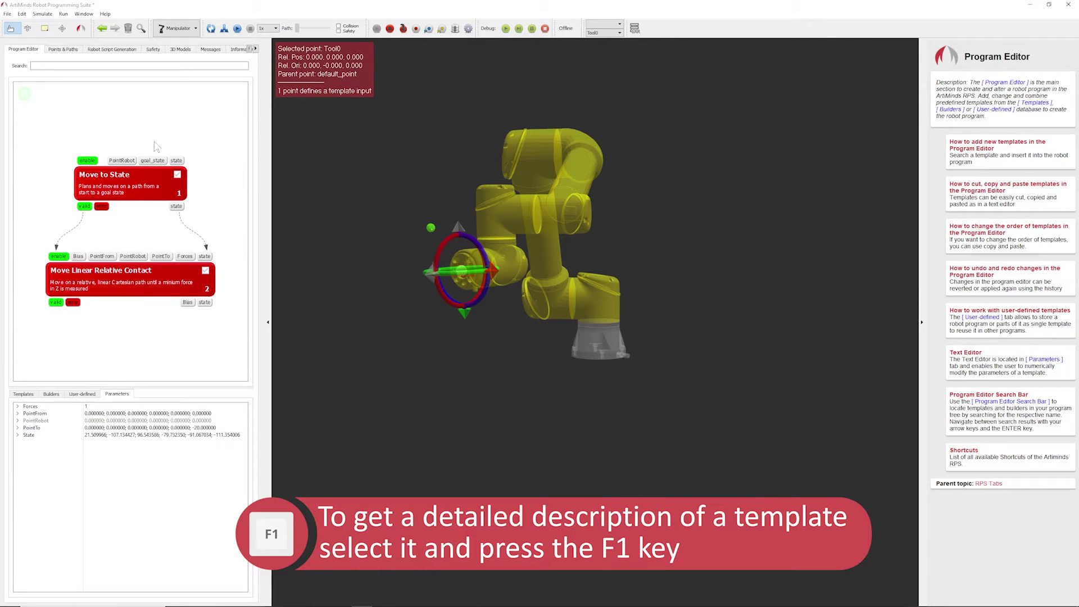
- Open the detailed help description of the Move Linear Relative Contact template
click(162, 258)
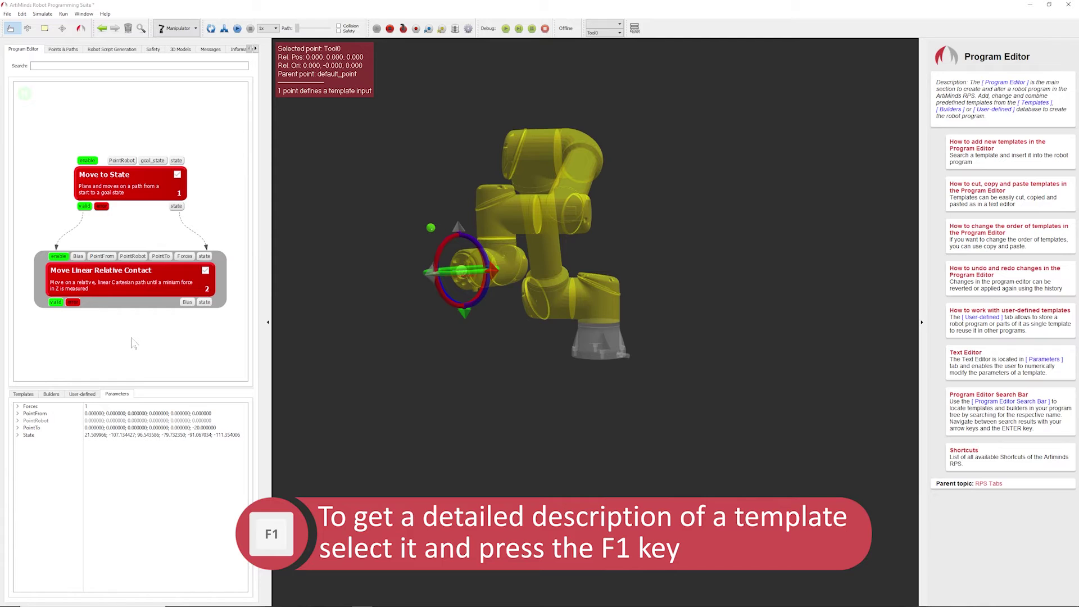
key(F1)
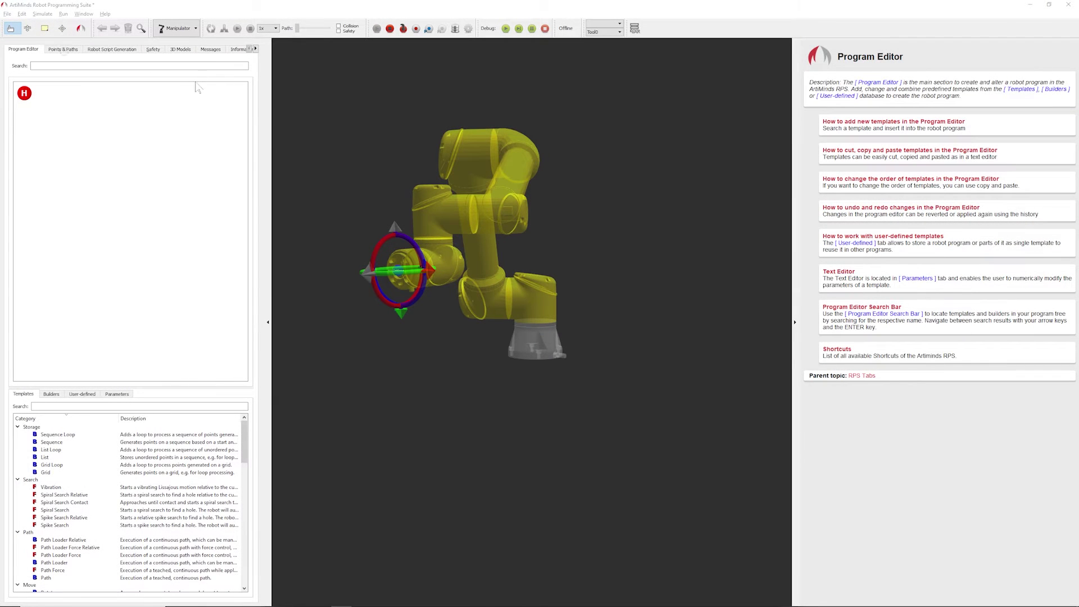
- Display the Points & Paths view and open the Points topic in its context-sensitive help
click(63, 50)
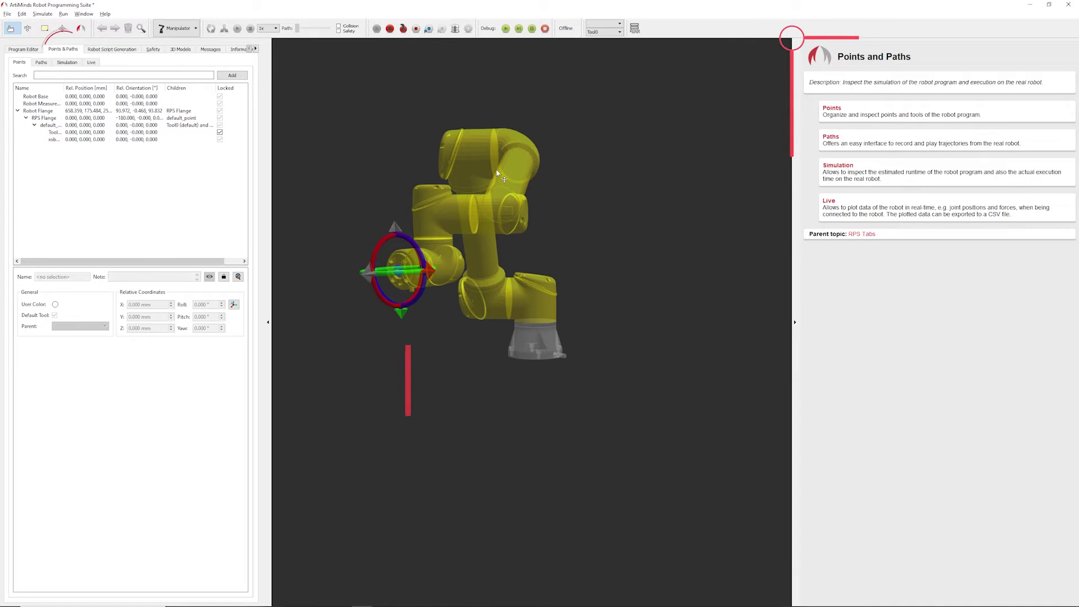
click(834, 109)
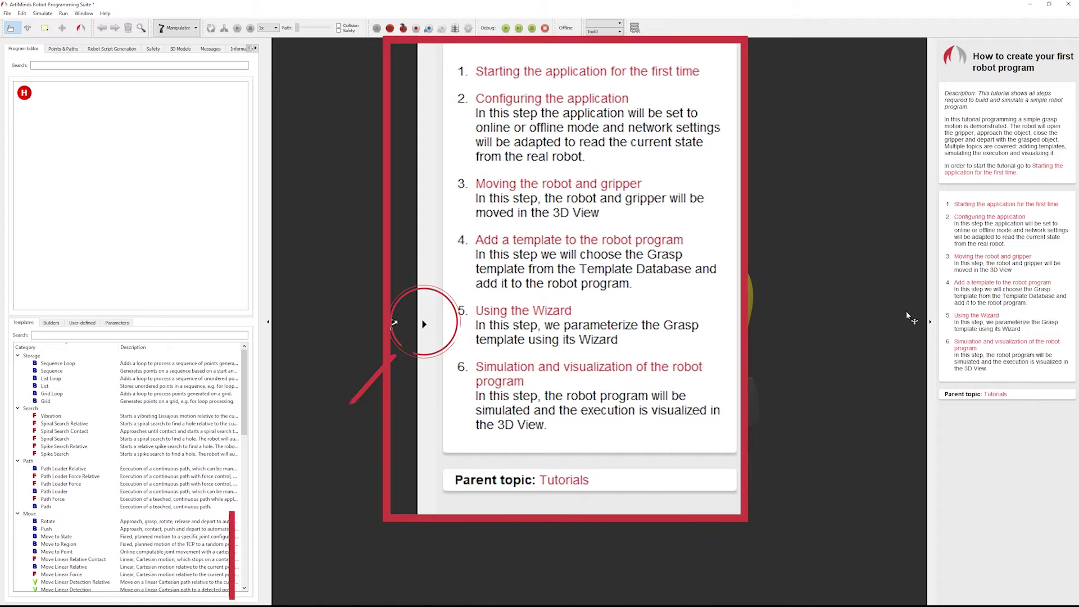
- Collapse the context-sensitive help window and expand it again
click(930, 319)
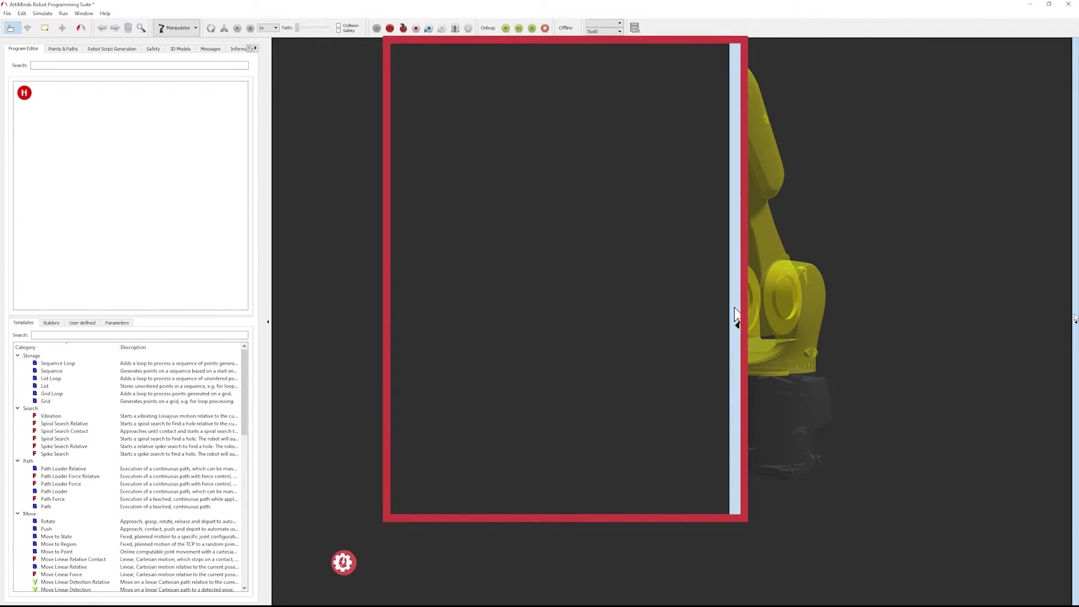
click(1072, 318)
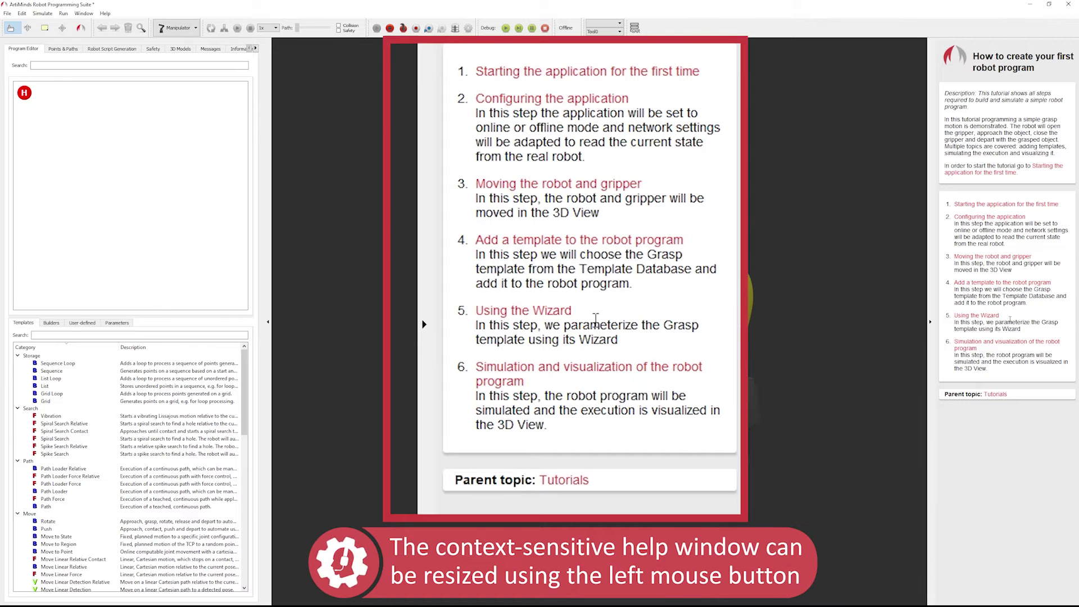
- Shrink the context-sensitive help window until it is minimized and resize it back to a readable width
drag(934, 320, 1075, 329)
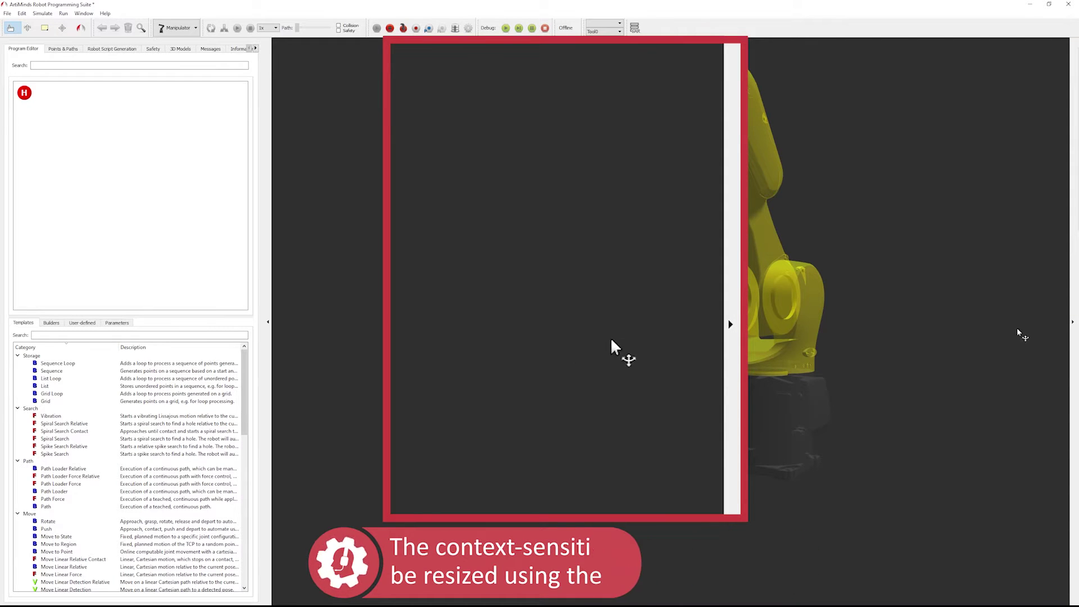
click(1076, 325)
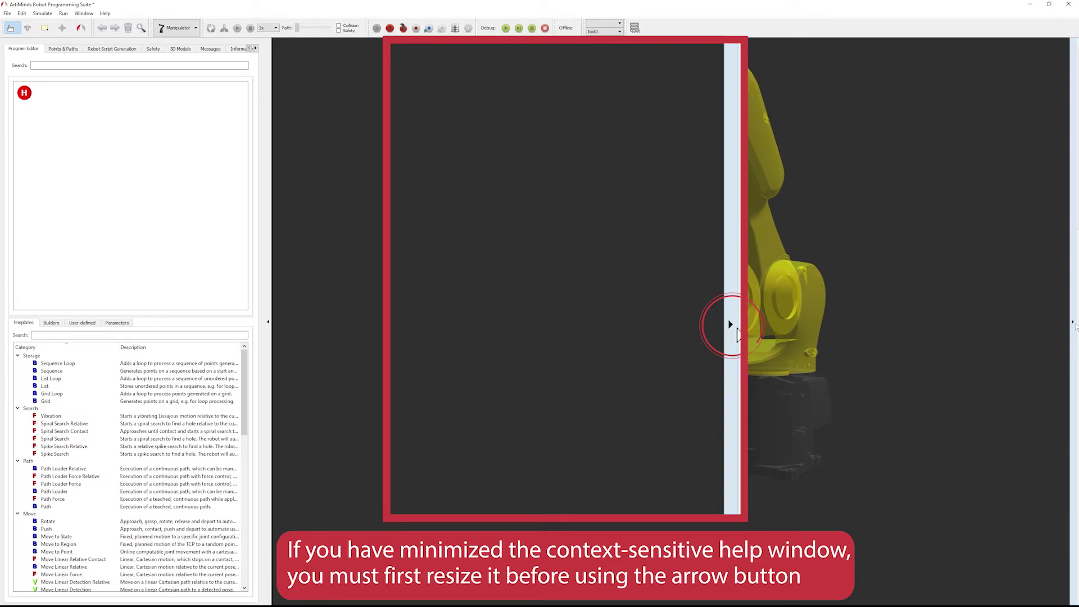
drag(1075, 326, 919, 337)
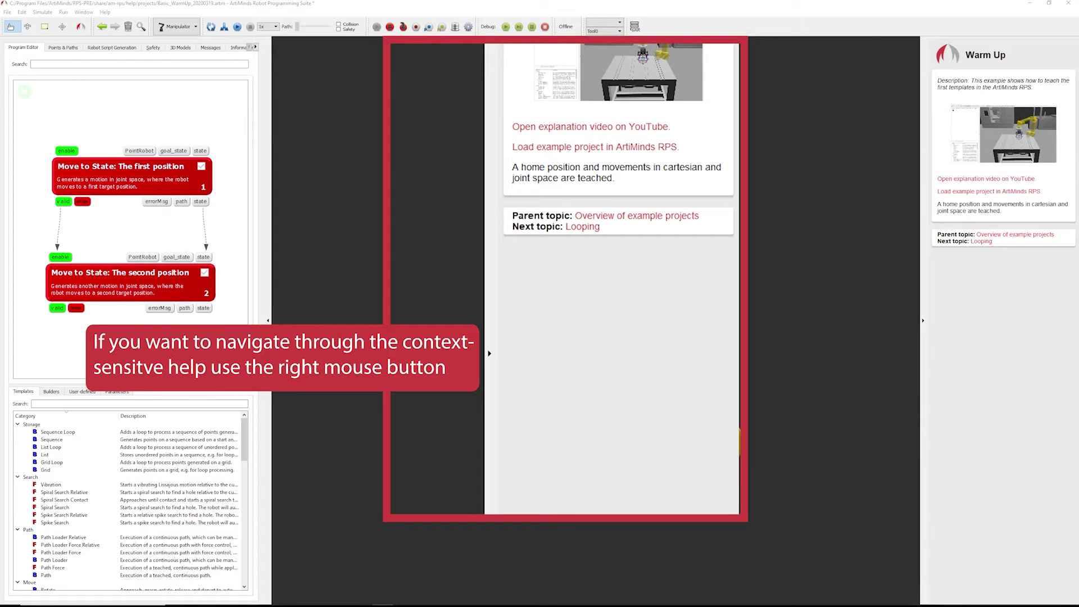
- Go back three pages in the context-sensitive help, starting from the Warm Up example page
right_click(959, 320)
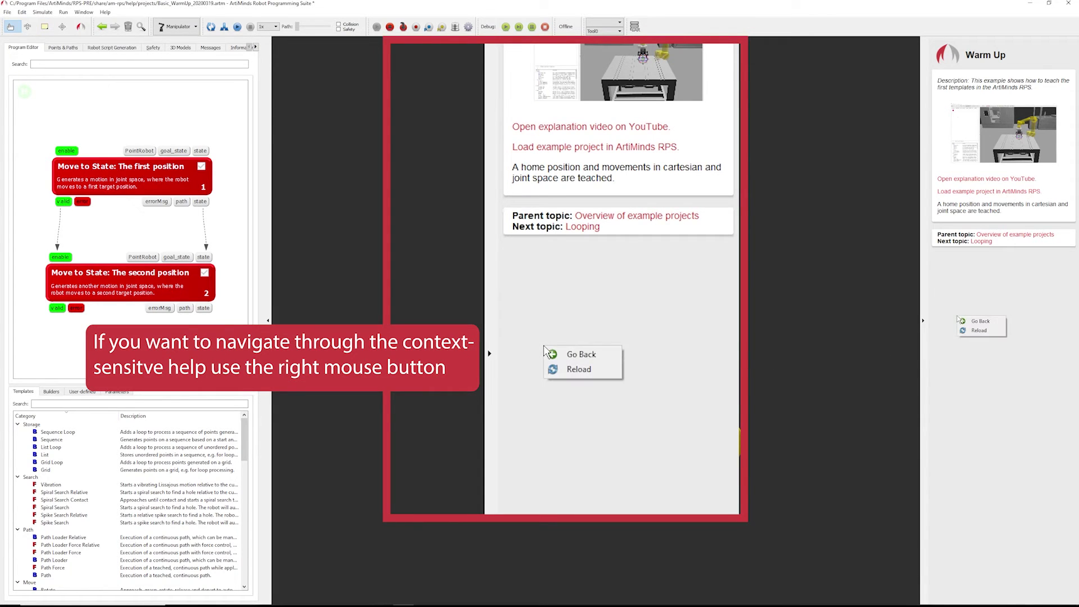
click(962, 321)
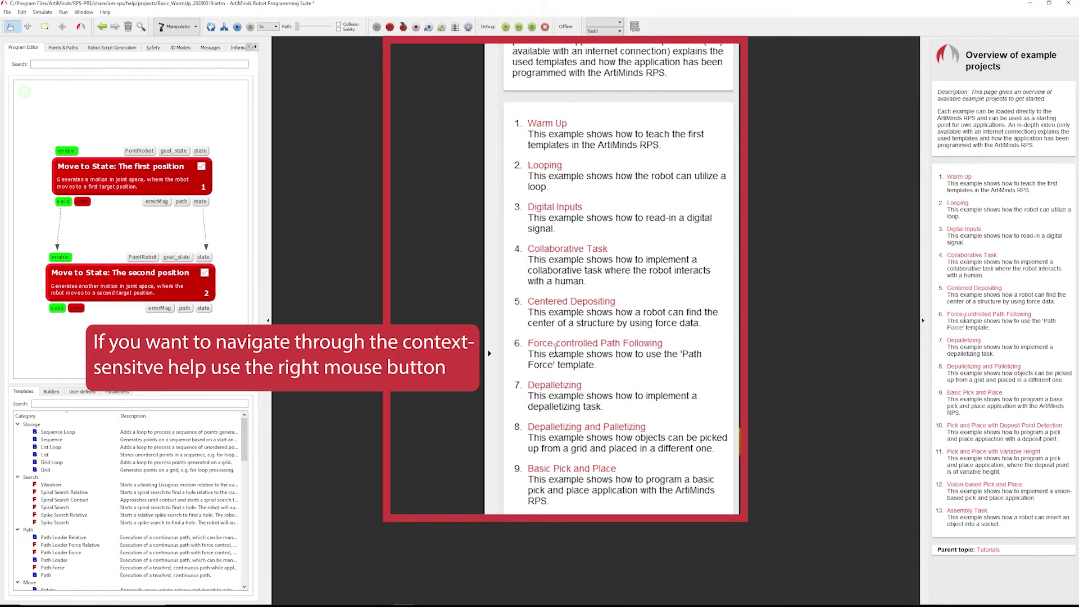
right_click(965, 320)
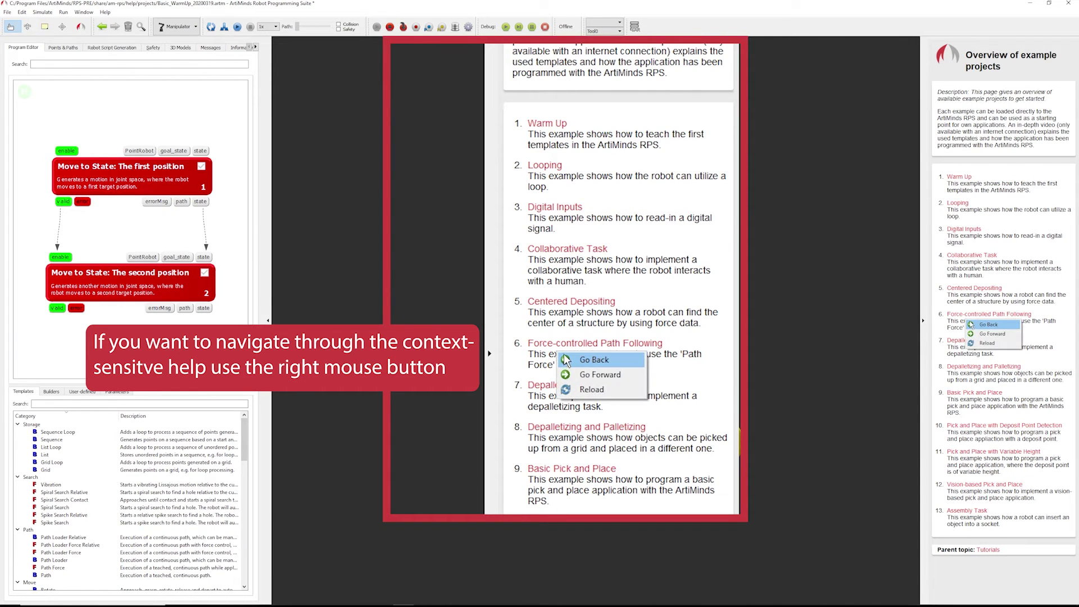
click(971, 325)
right_click(973, 325)
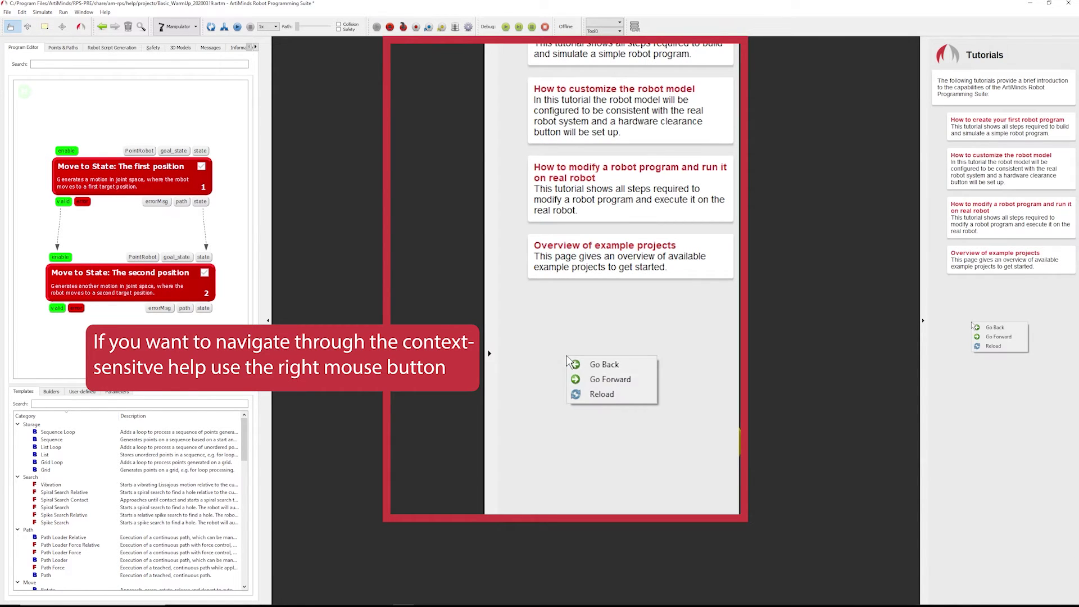
click(979, 327)
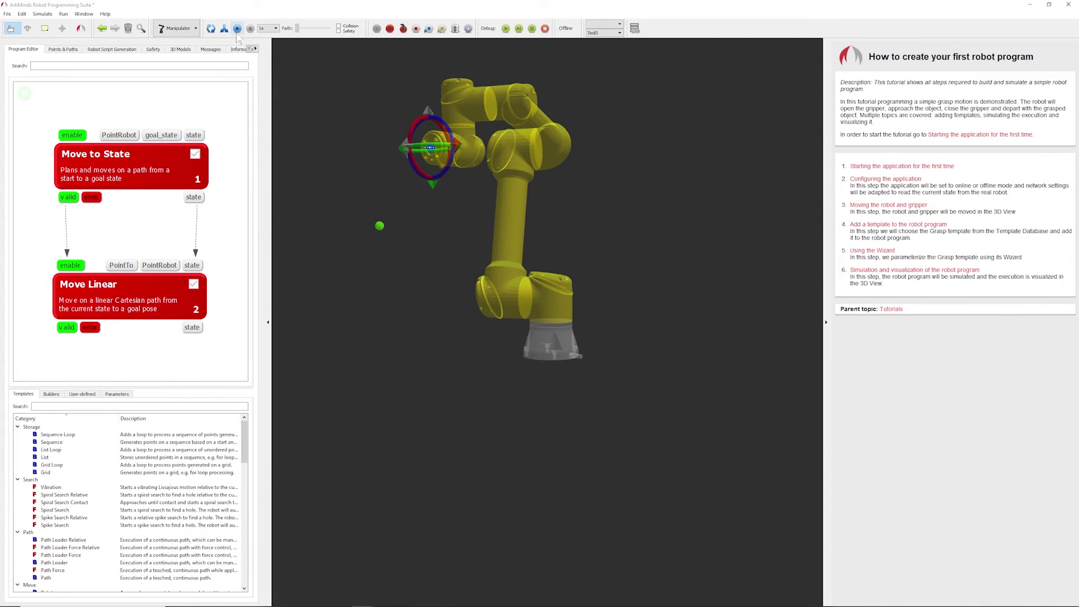
- Simulate the robot program containing the Move to State and Move Linear templates
click(238, 29)
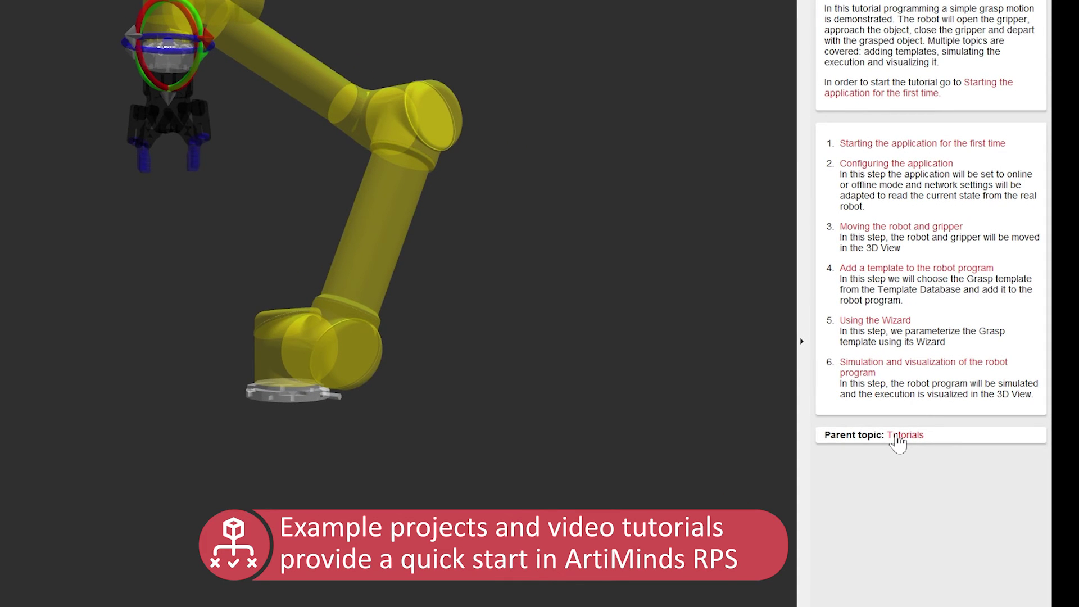
- Open the Warm Up example's help page from the tutorials' overview of example projects
click(899, 436)
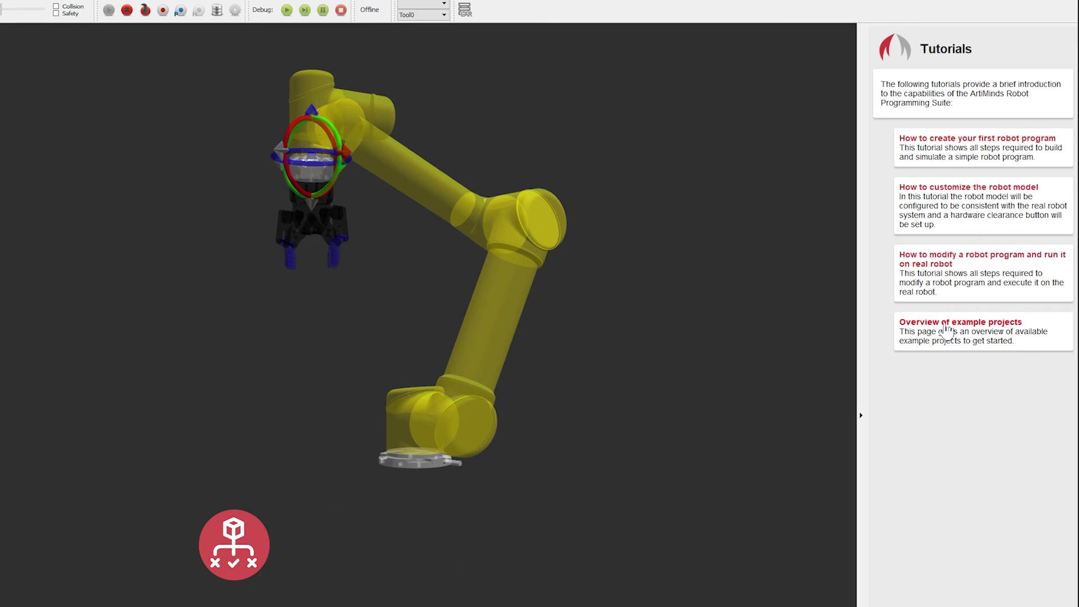
click(948, 329)
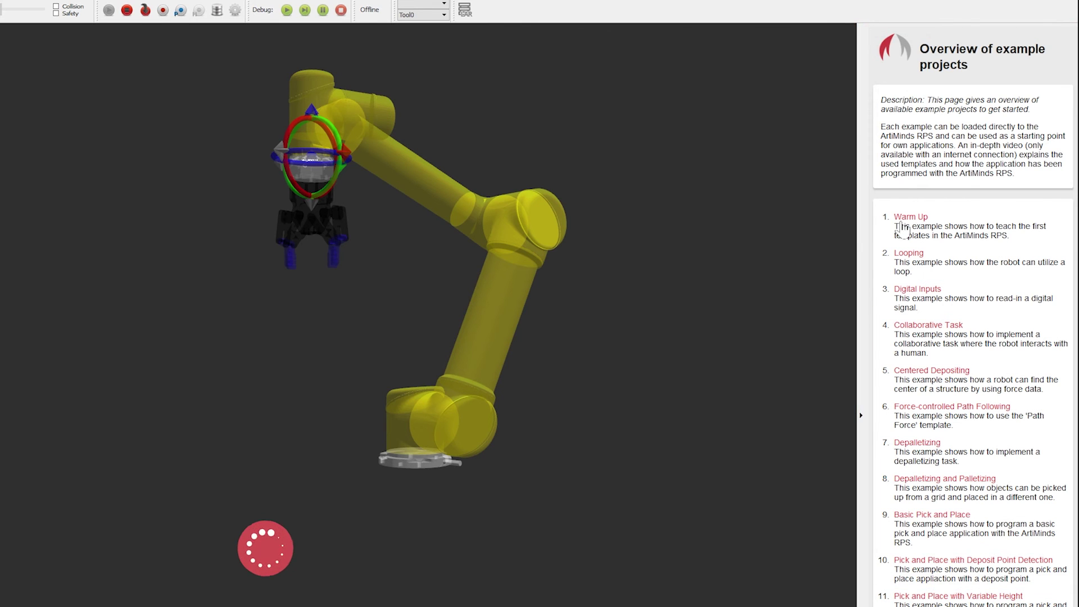
click(910, 218)
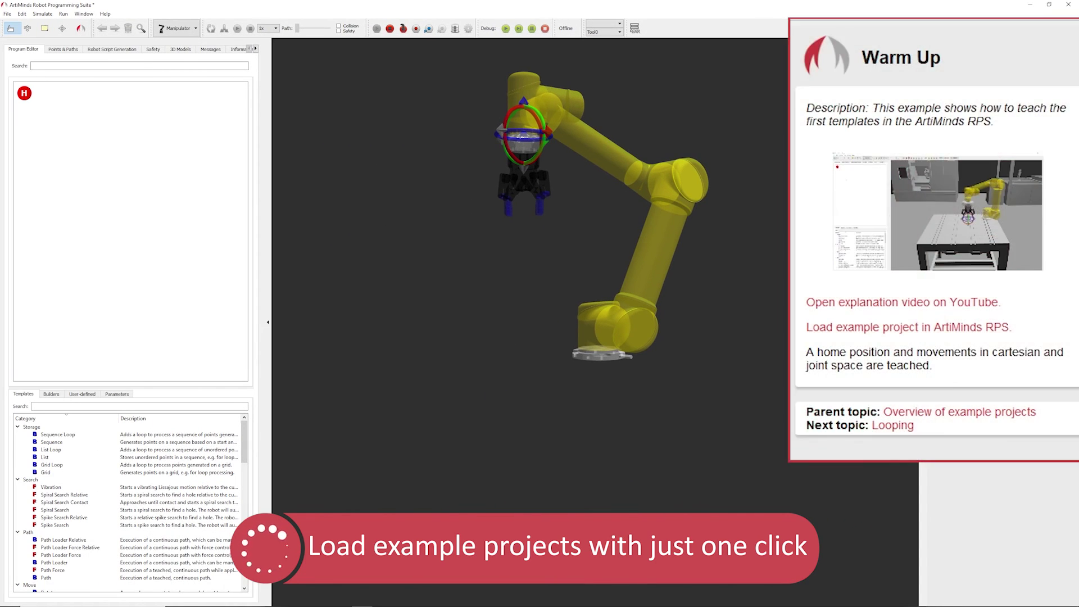
- Load the Warm Up example project and open its explanation video on YouTube
click(830, 329)
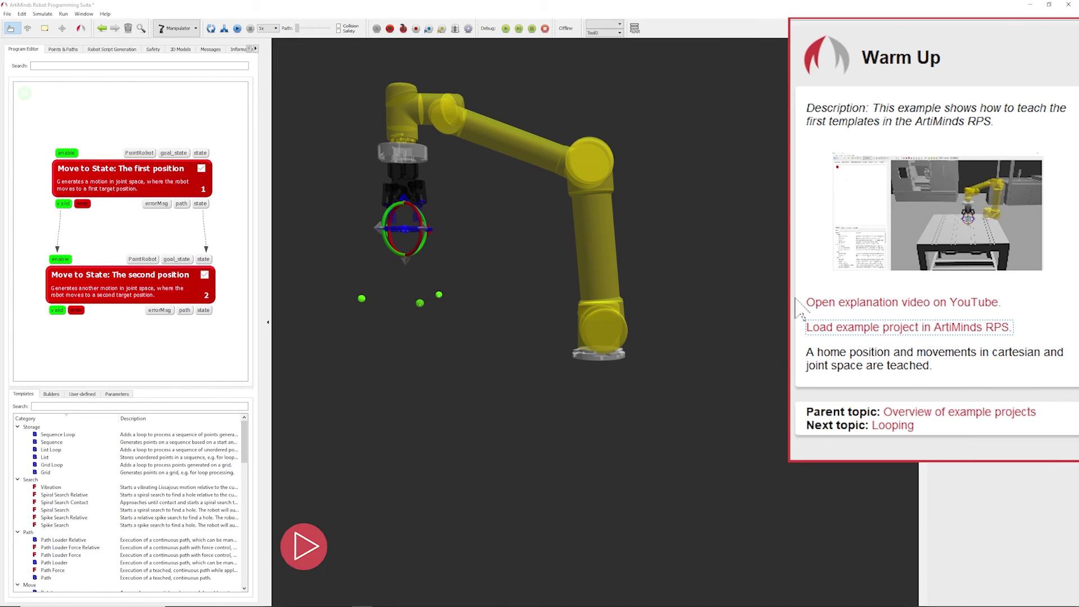
click(818, 302)
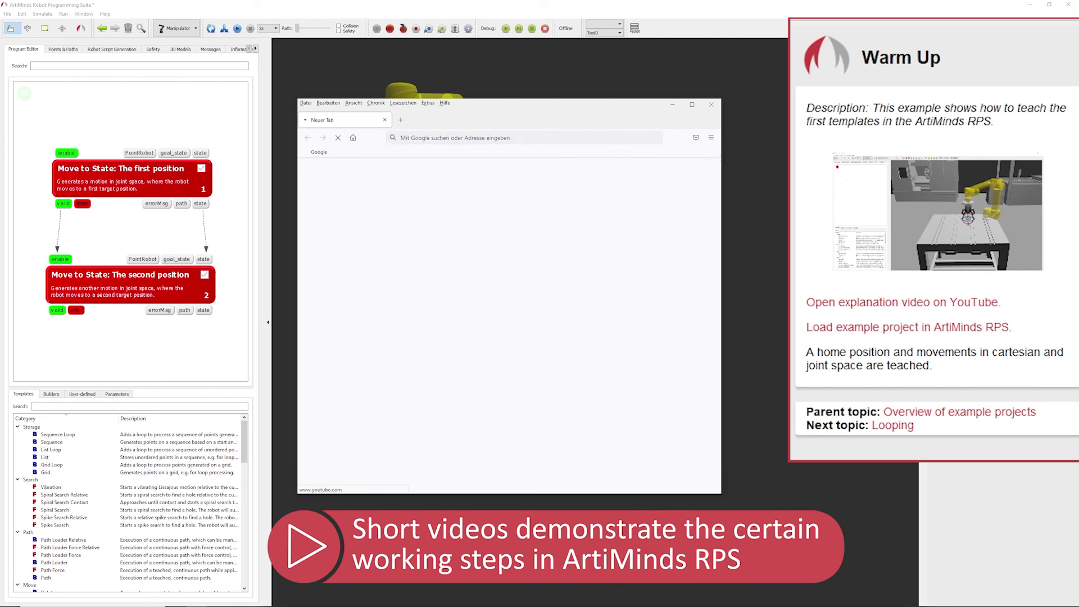